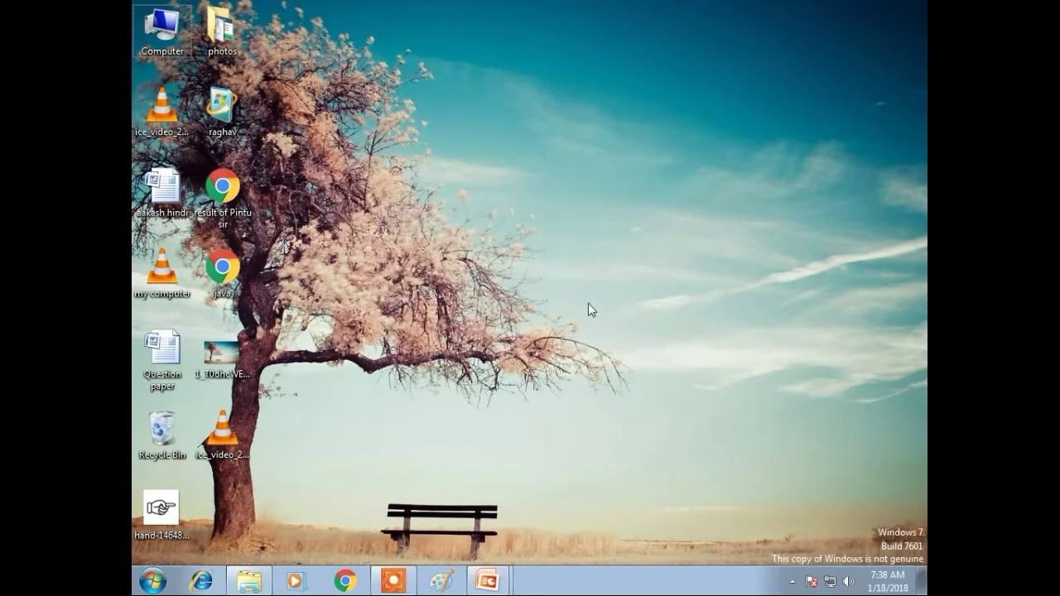
Step: Restore the deleted 1.15 MB JPEG image from the Recycle Bin to the desktop and close the bin
{"action": "double_click", "coordinate": [150, 439]}
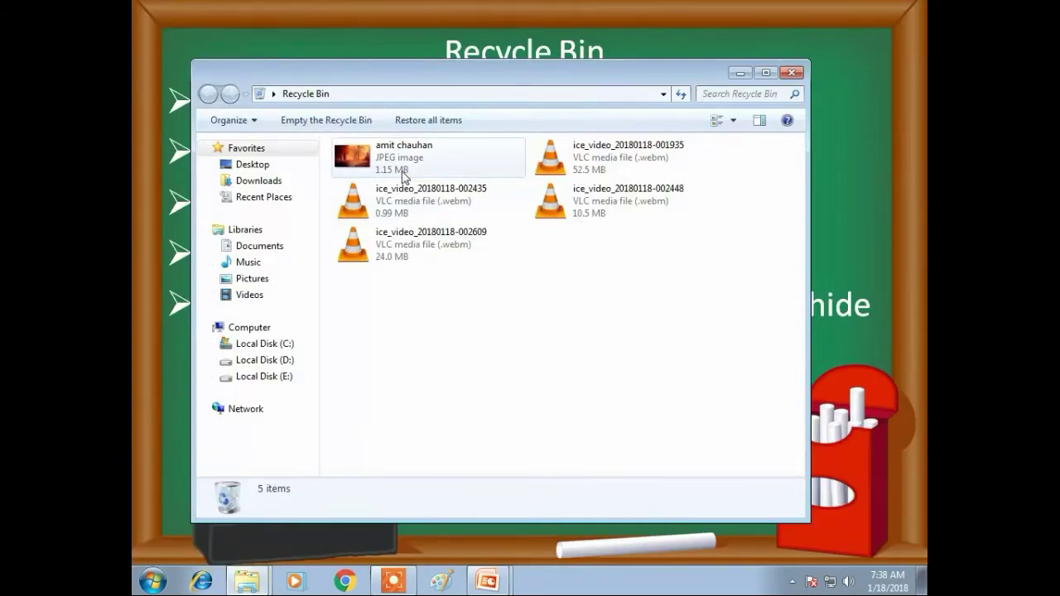
{"action": "left_click", "coordinate": [766, 73]}
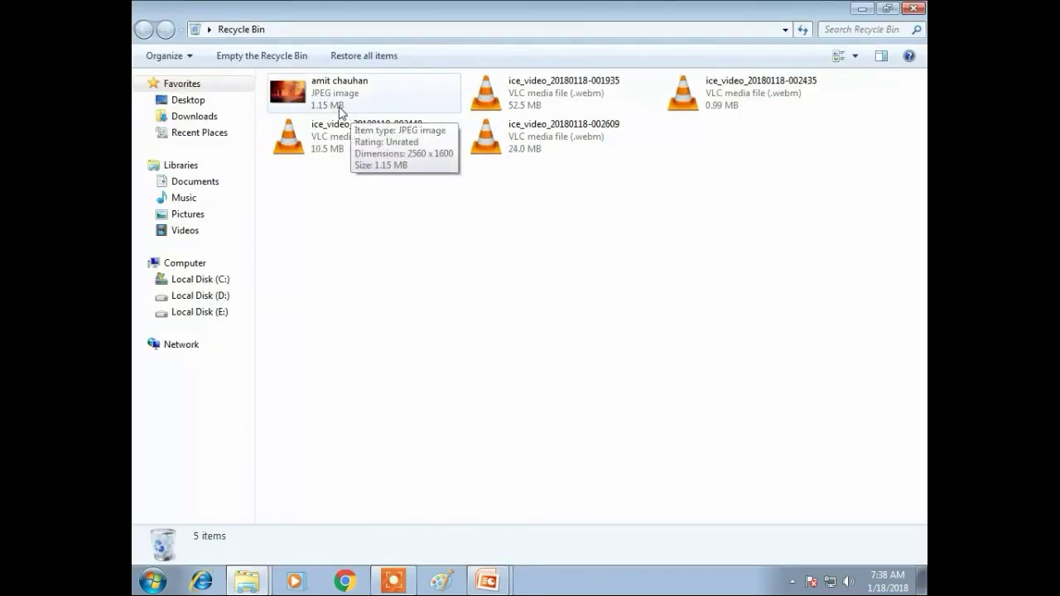
{"action": "double_click", "coordinate": [339, 112]}
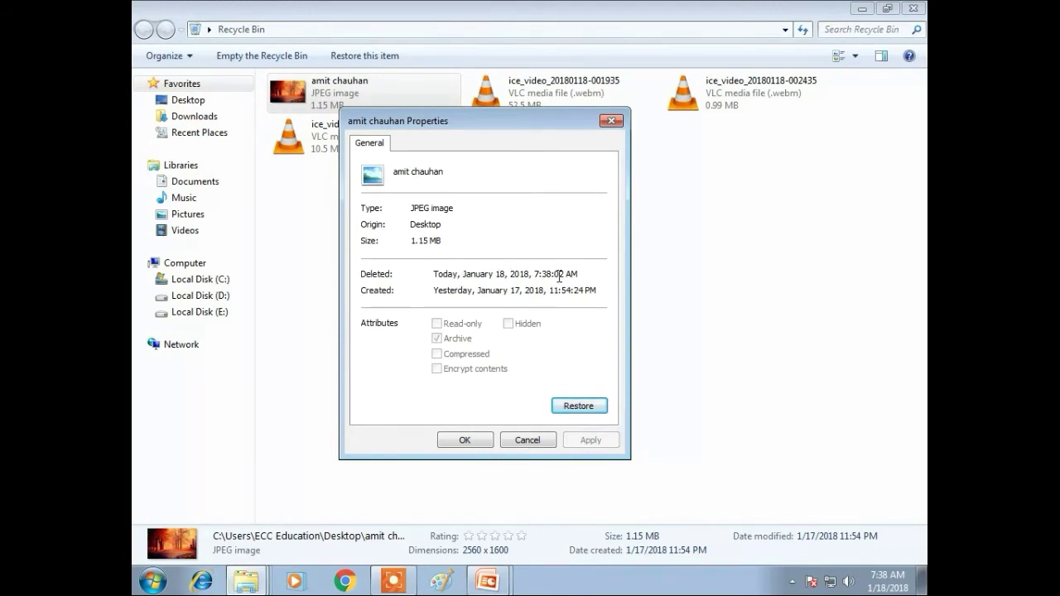
{"action": "left_click", "coordinate": [586, 412]}
{"action": "left_click", "coordinate": [464, 441]}
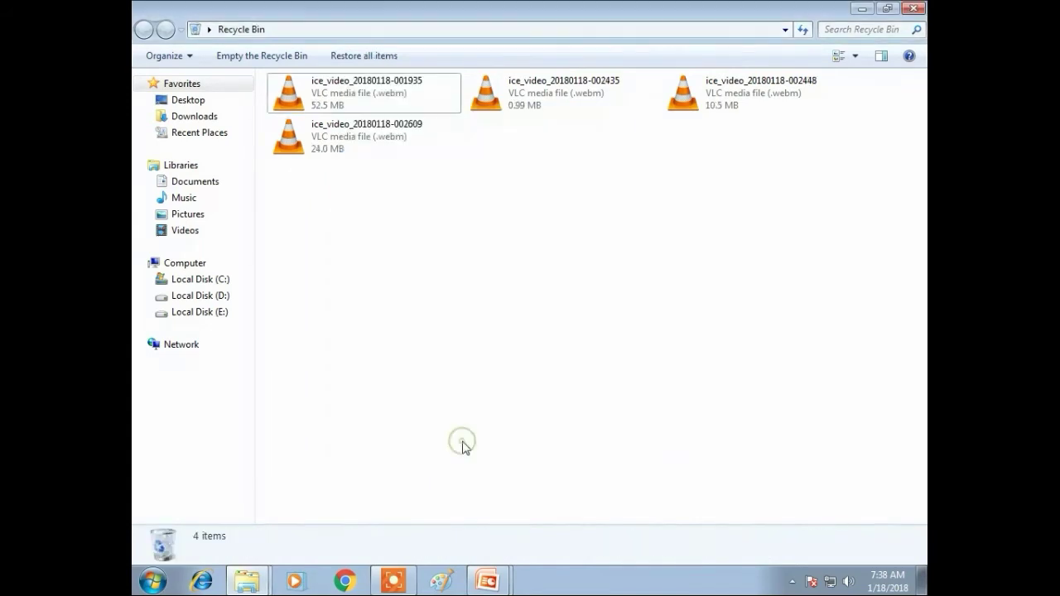
{"action": "key", "text": "alt+F4"}
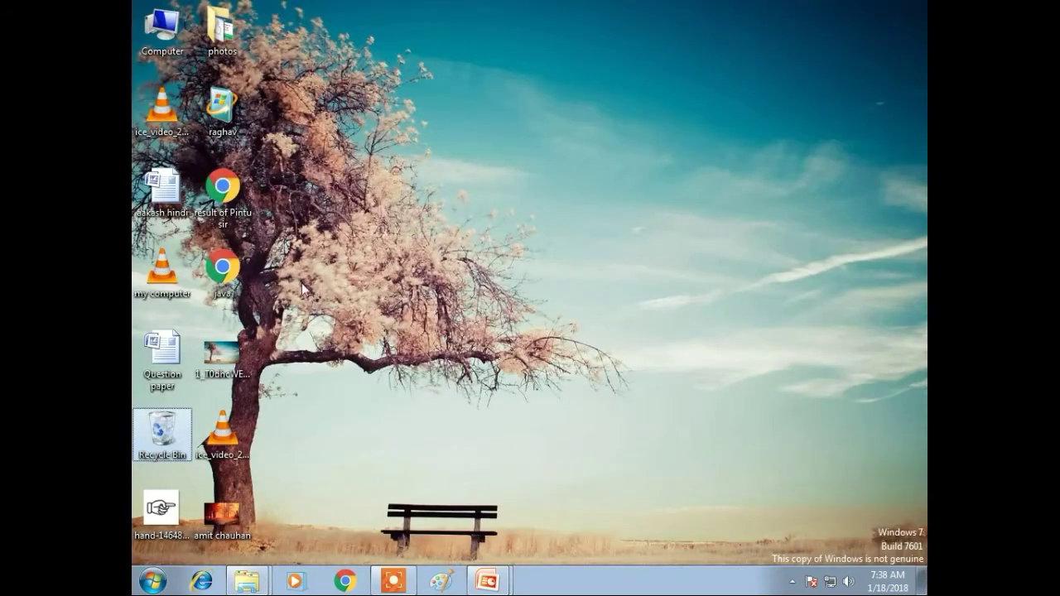
{"action": "mouse_move", "coordinate": [224, 525]}
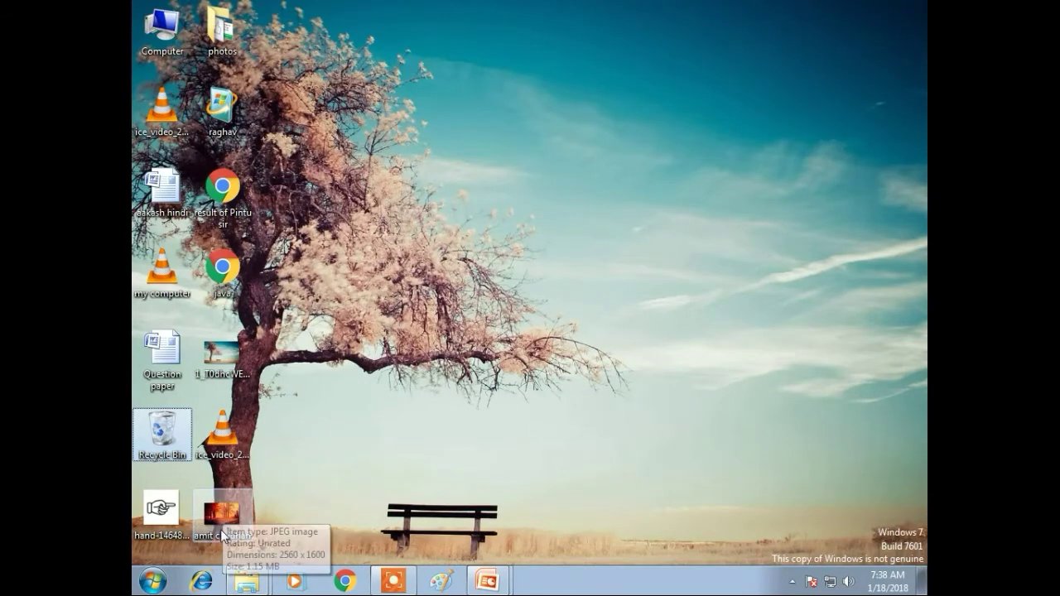
Step: Switch to the PowerPoint slide show to review the icon-change topic, and return to the desktop
{"action": "left_click", "coordinate": [487, 580]}
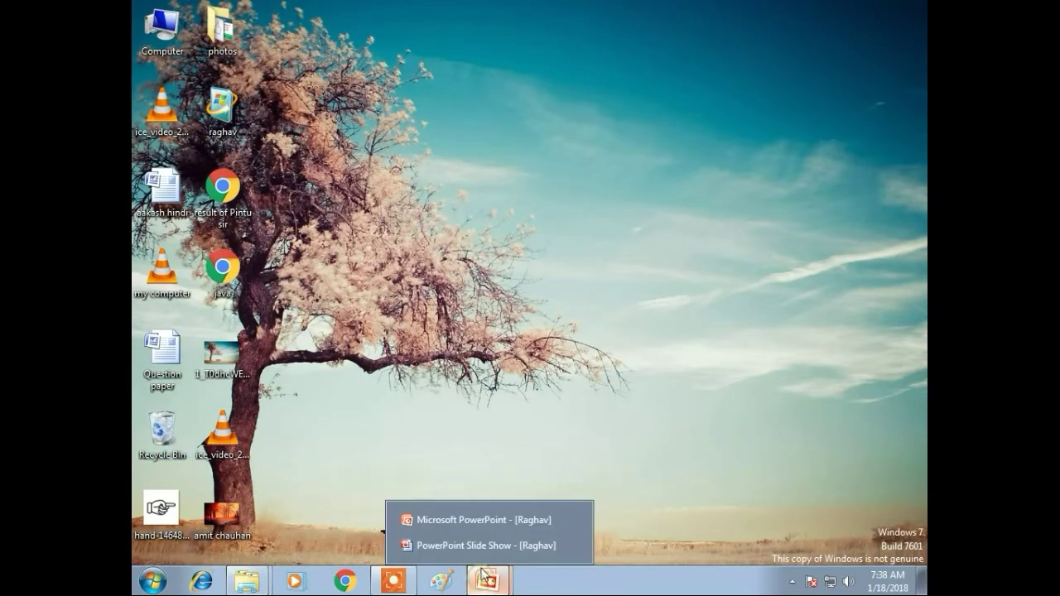
{"action": "left_click", "coordinate": [481, 545]}
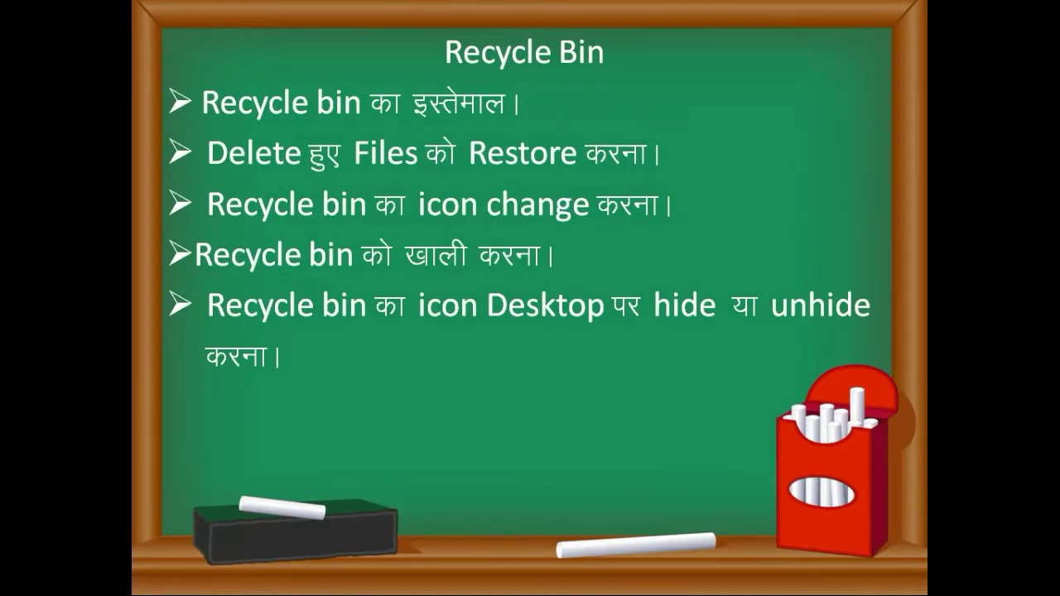
{"action": "key", "text": "super+d"}
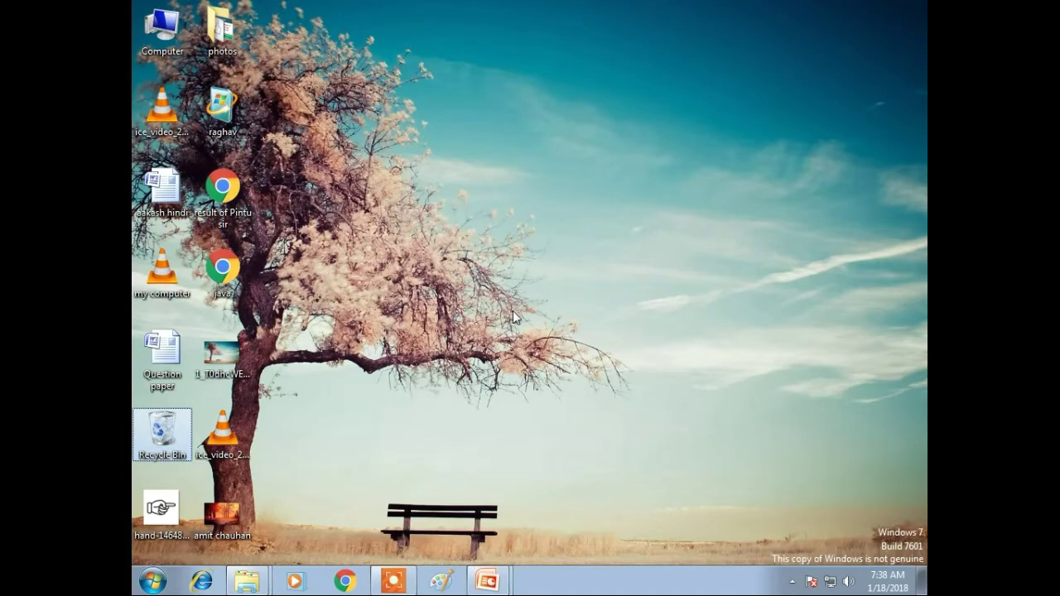
Step: Search Windows for "show or" and open the settings for showing or hiding common desktop icons
{"action": "left_click", "coordinate": [135, 589]}
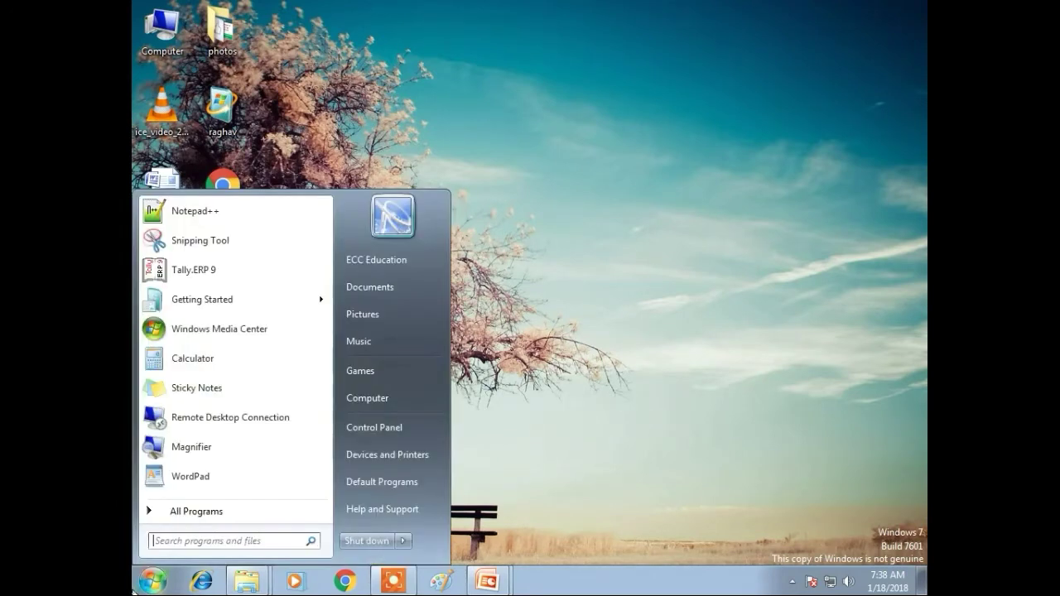
{"action": "left_click", "coordinate": [190, 542]}
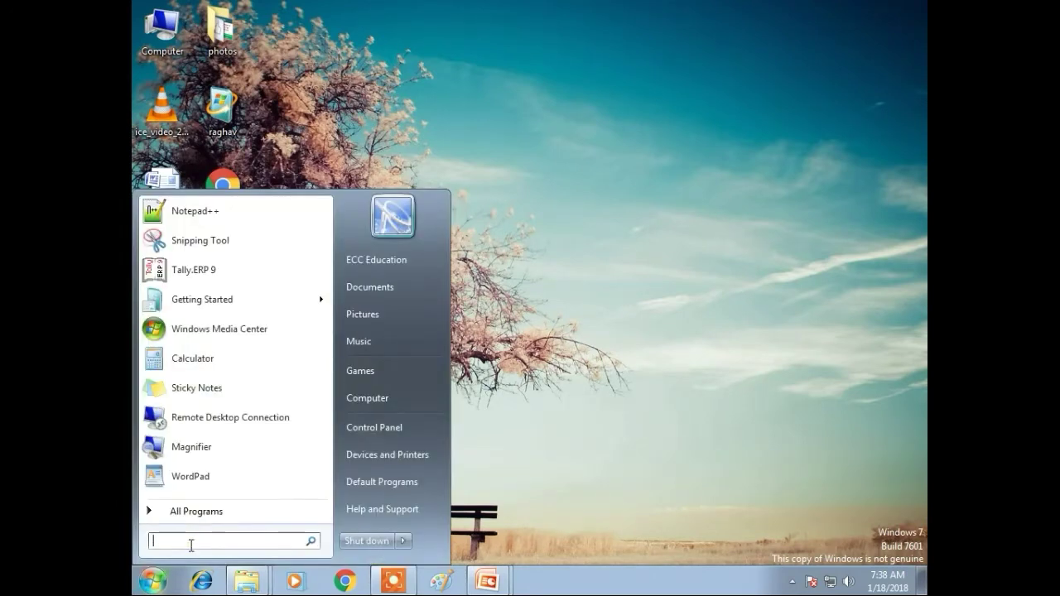
{"action": "type", "text": "show or"}
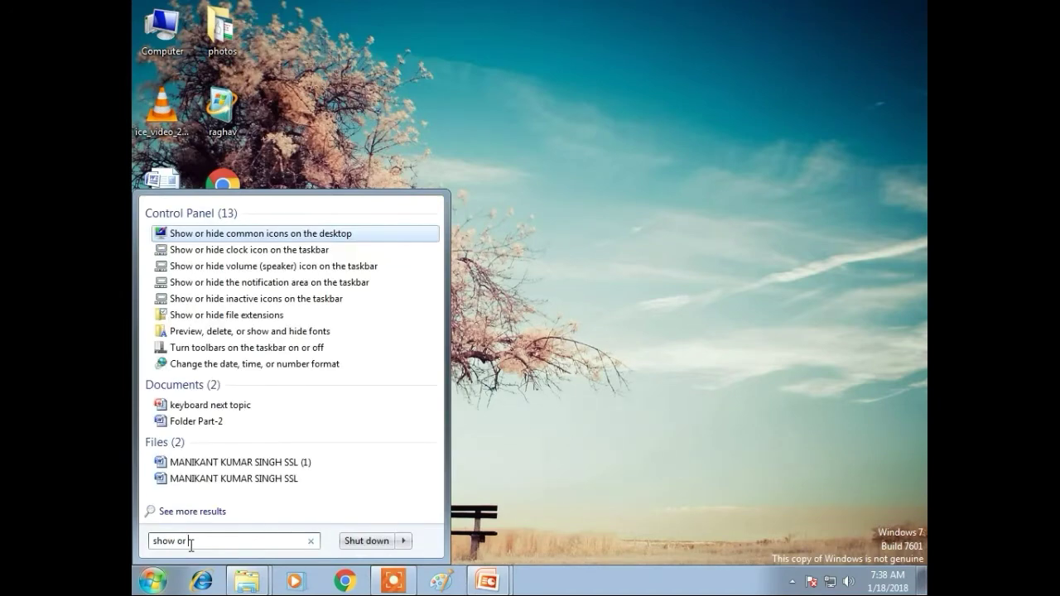
{"action": "key", "text": "Return"}
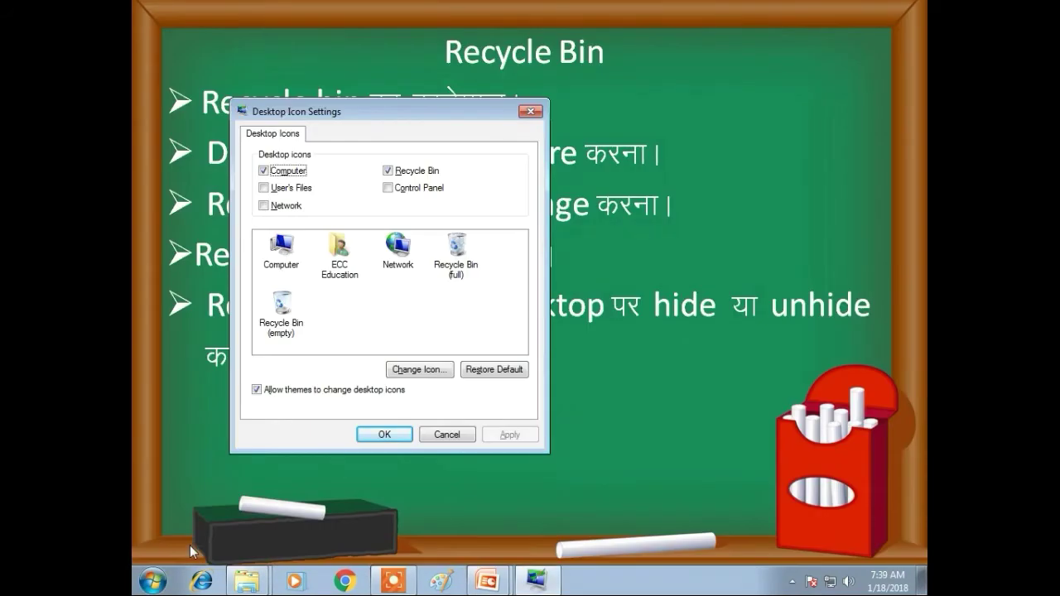
Step: Change the Recycle Bin (full) icon to the red shield with a white cross and apply it
{"action": "left_click", "coordinate": [466, 265]}
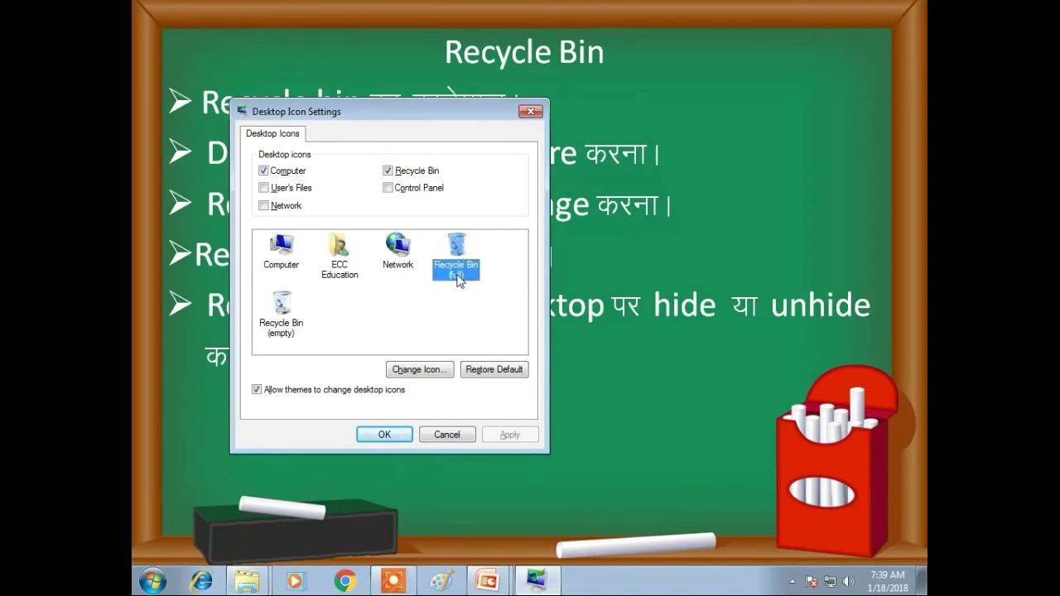
{"action": "left_click", "coordinate": [417, 372]}
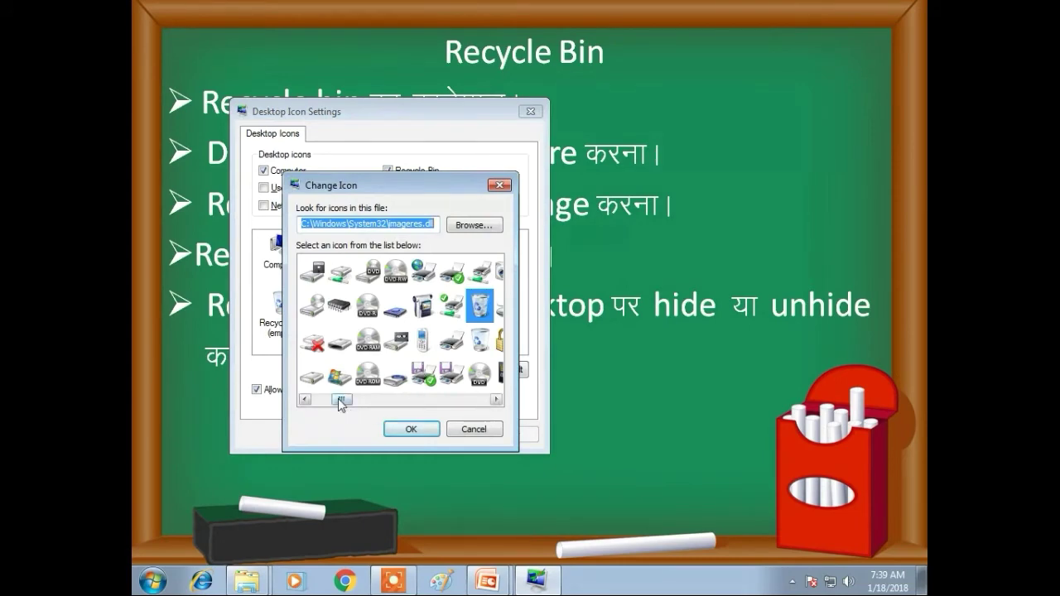
{"action": "left_click_drag", "start_coordinate": [341, 399], "coordinate": [385, 401]}
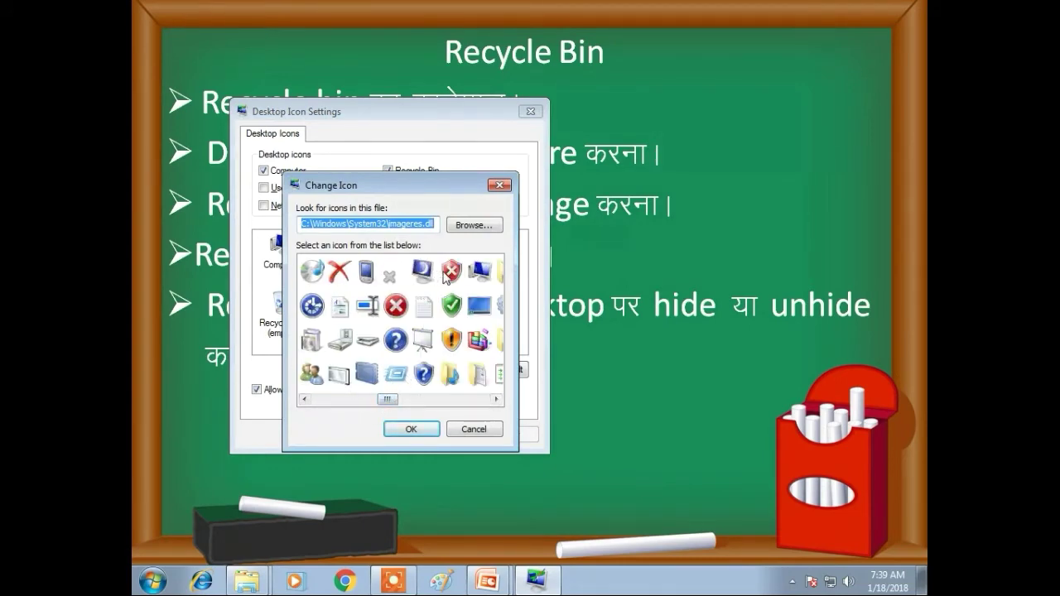
{"action": "left_click", "coordinate": [446, 277]}
{"action": "left_click", "coordinate": [419, 430]}
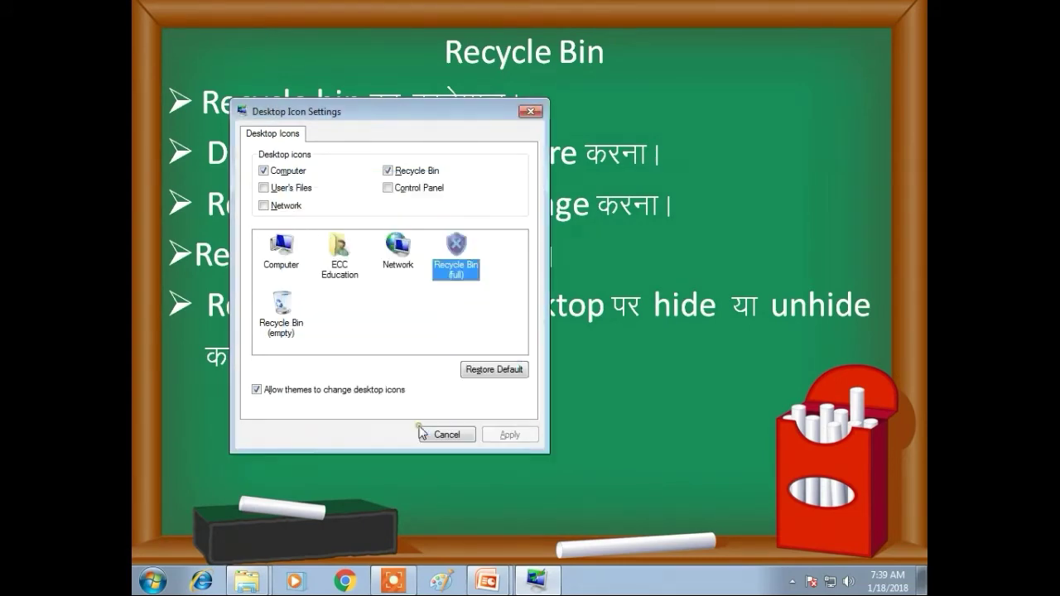
{"action": "left_click", "coordinate": [508, 439]}
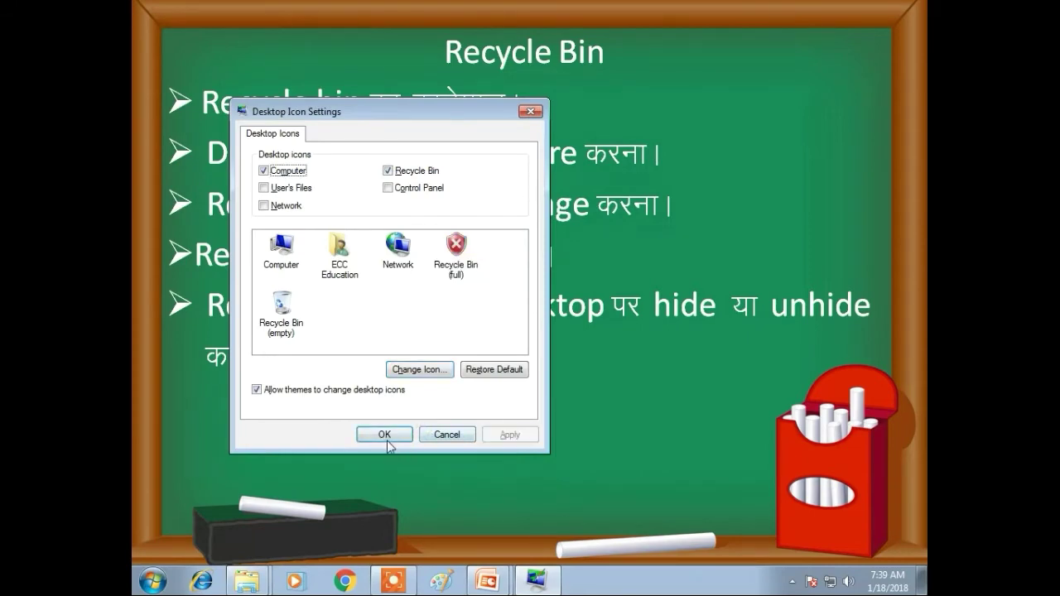
{"action": "left_click", "coordinate": [387, 439]}
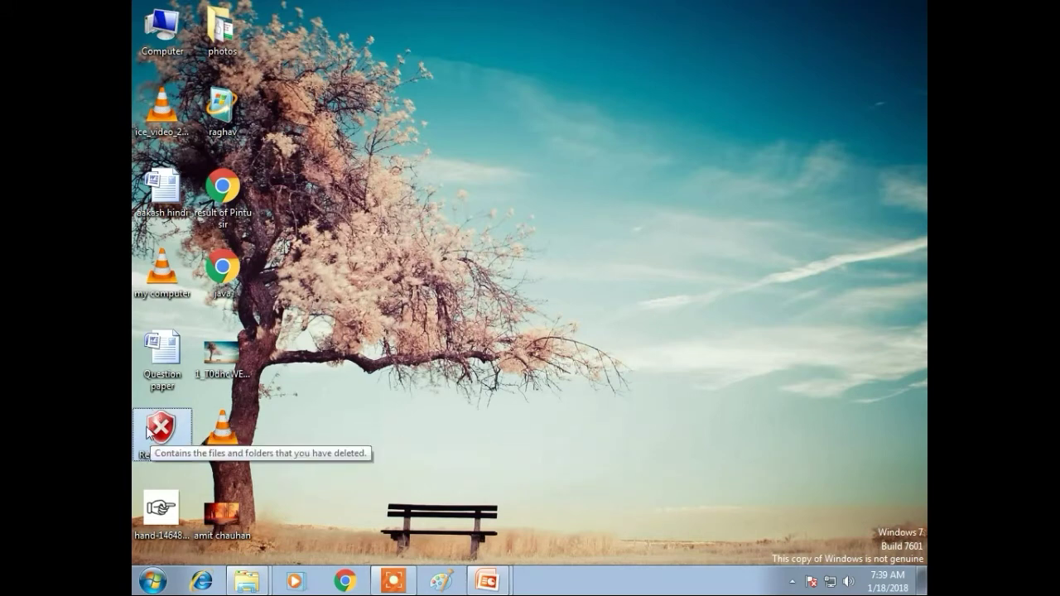
Step: Switch to the PowerPoint slide show to review the topic on emptying the bin, and return to the desktop
{"action": "mouse_move", "coordinate": [488, 579]}
{"action": "left_click", "coordinate": [488, 549]}
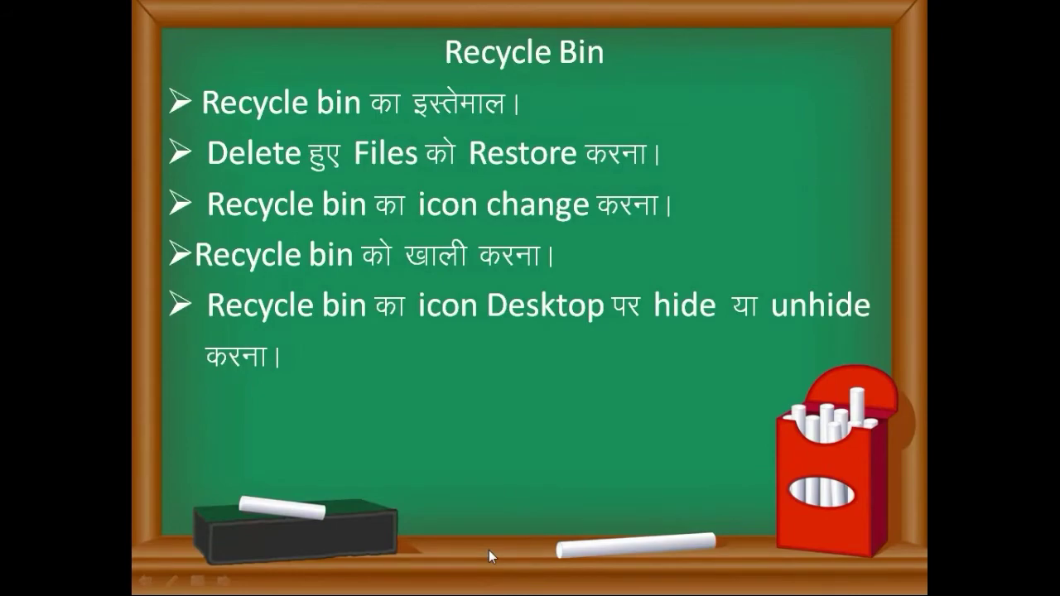
{"action": "key", "text": "super+d"}
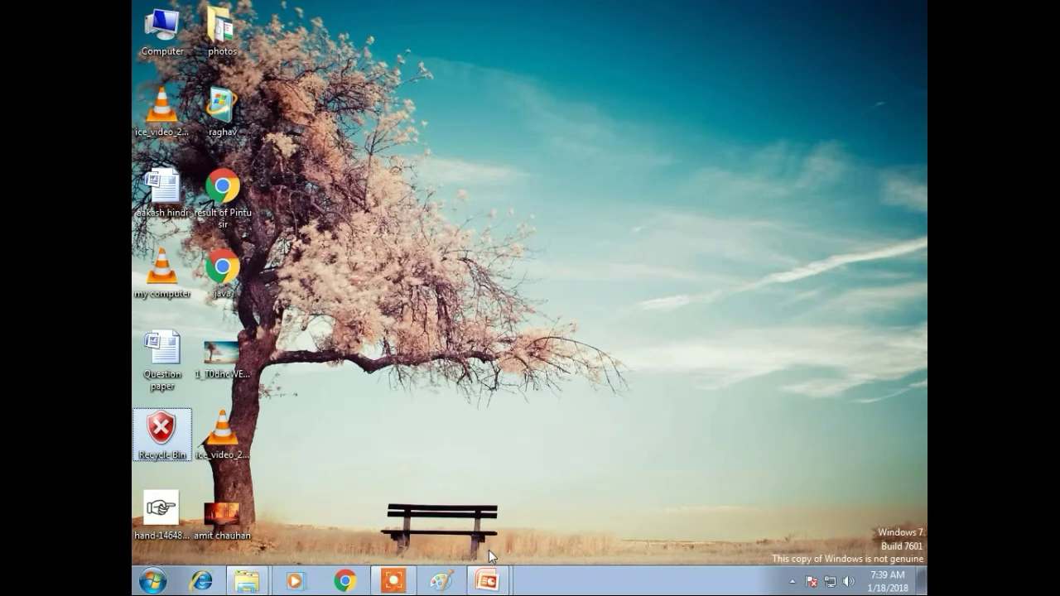
Step: Empty the Recycle Bin, permanently deleting all its files, and close its window
{"action": "double_click", "coordinate": [169, 431]}
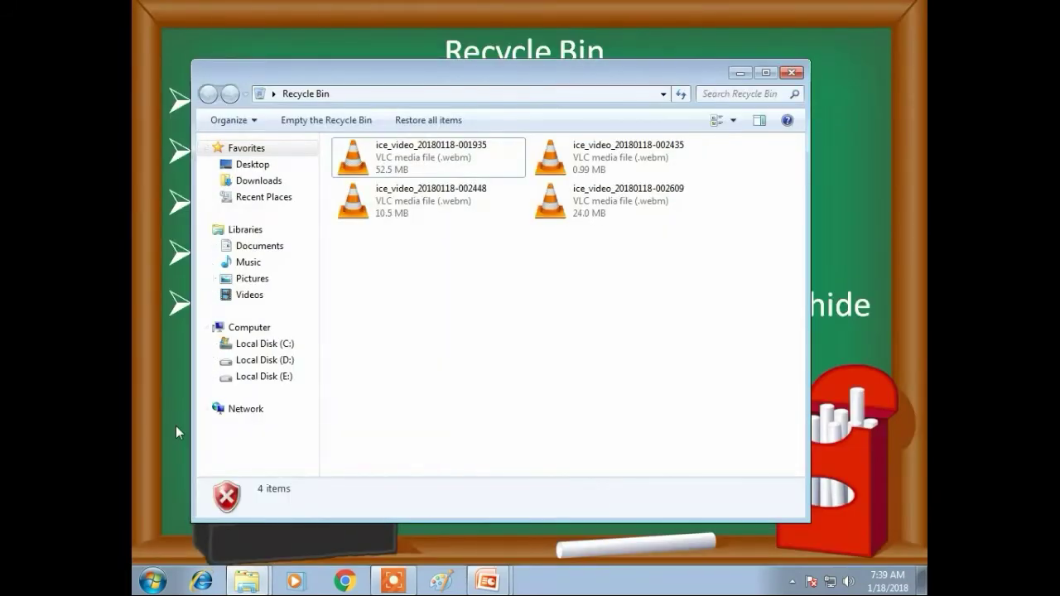
{"action": "left_click", "coordinate": [765, 72]}
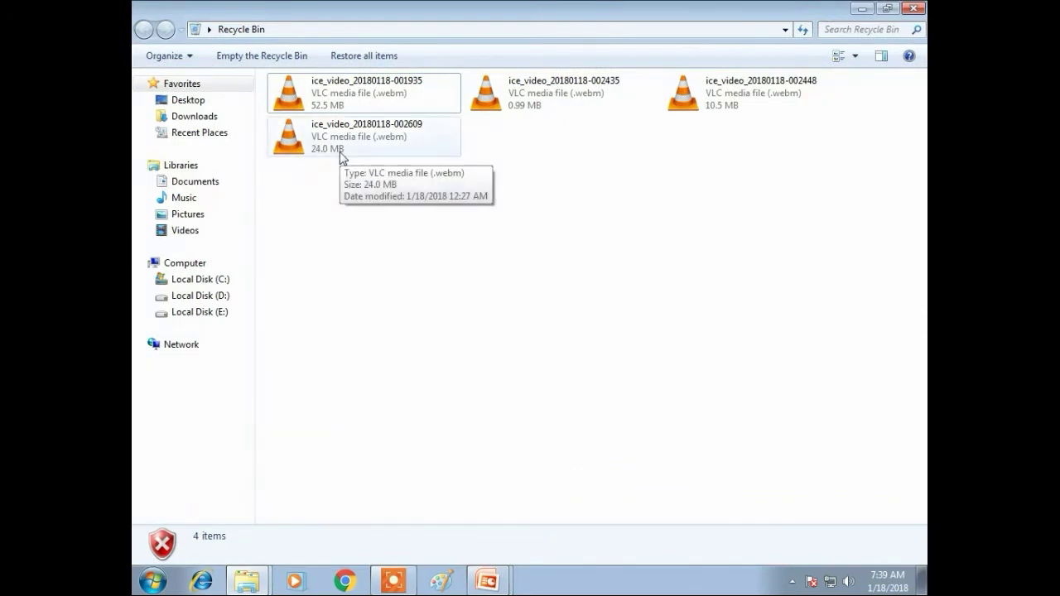
{"action": "left_click", "coordinate": [273, 58]}
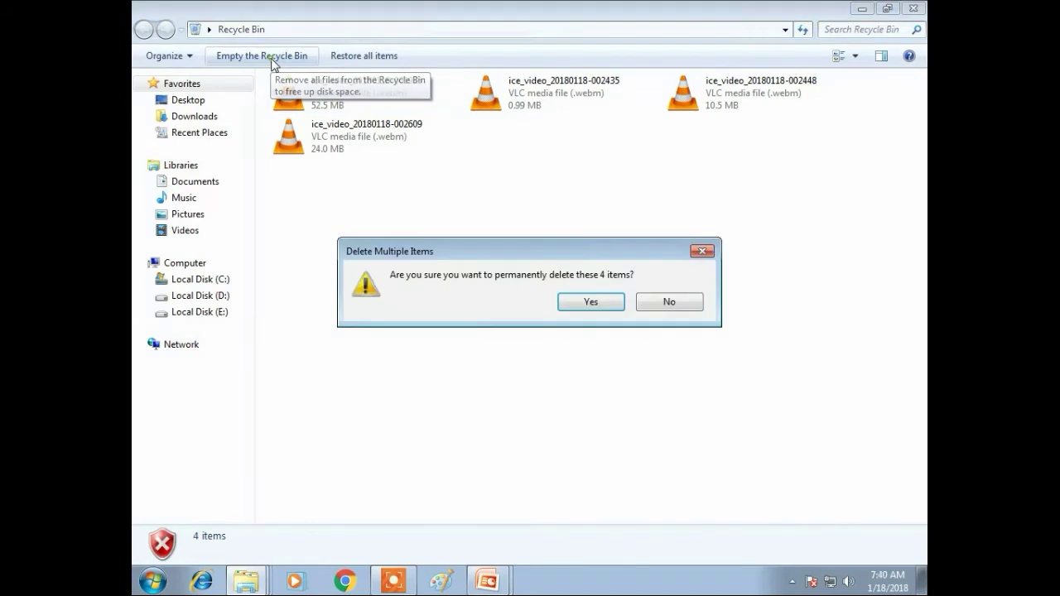
{"action": "left_click", "coordinate": [558, 304]}
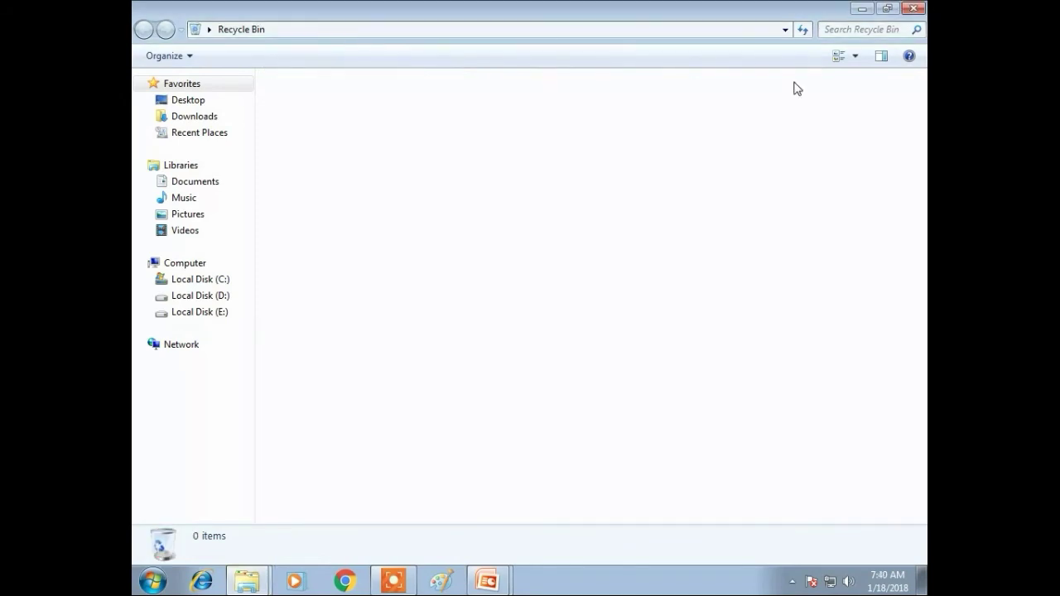
{"action": "key", "text": "alt+F4"}
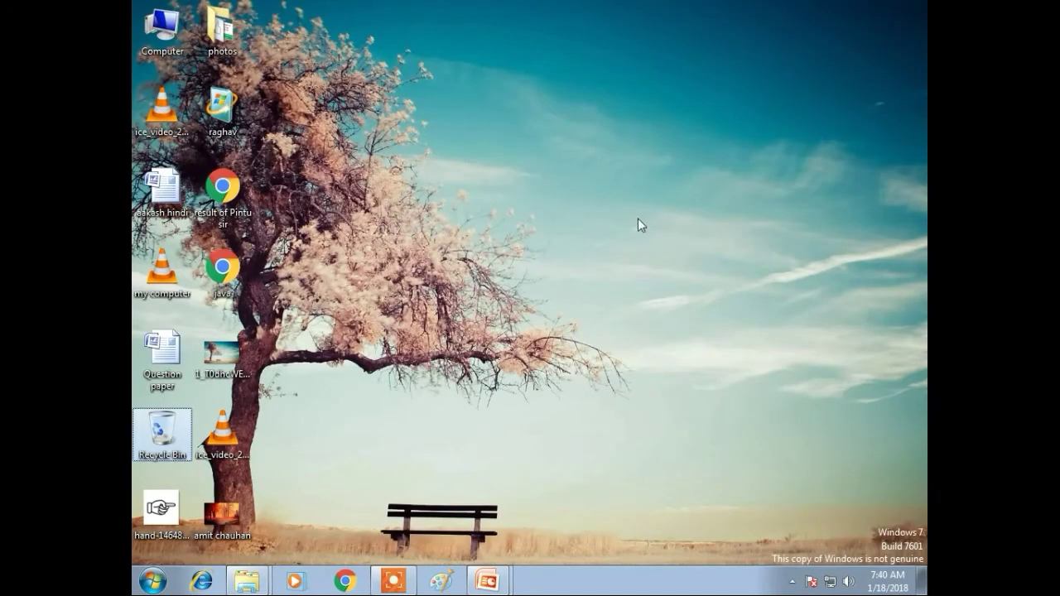
Step: Switch to the PowerPoint slide show to review the topic on hiding the bin's icon, and return to the desktop
{"action": "mouse_move", "coordinate": [493, 584]}
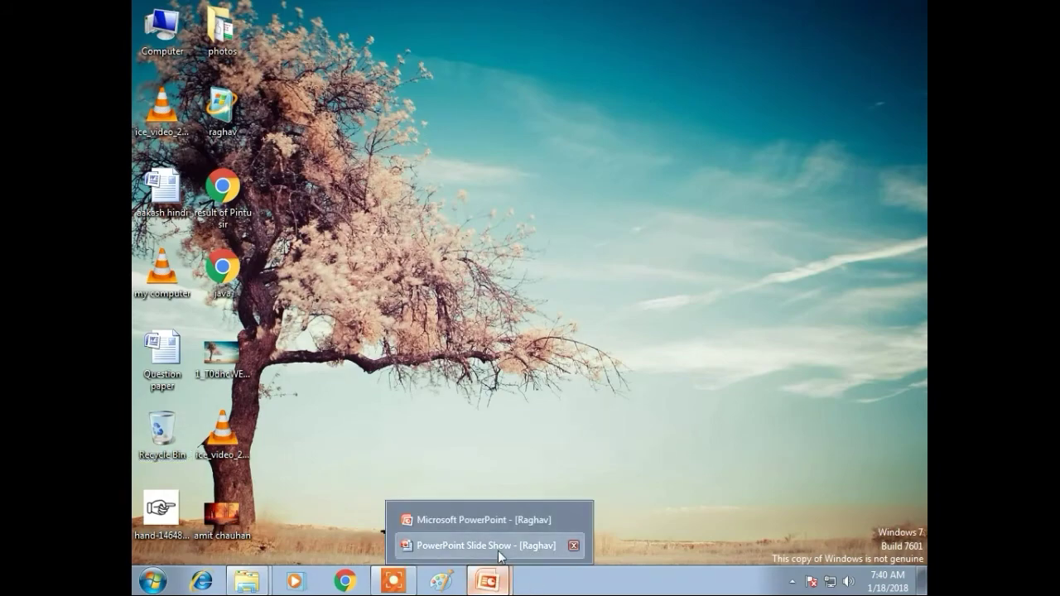
{"action": "left_click", "coordinate": [497, 550]}
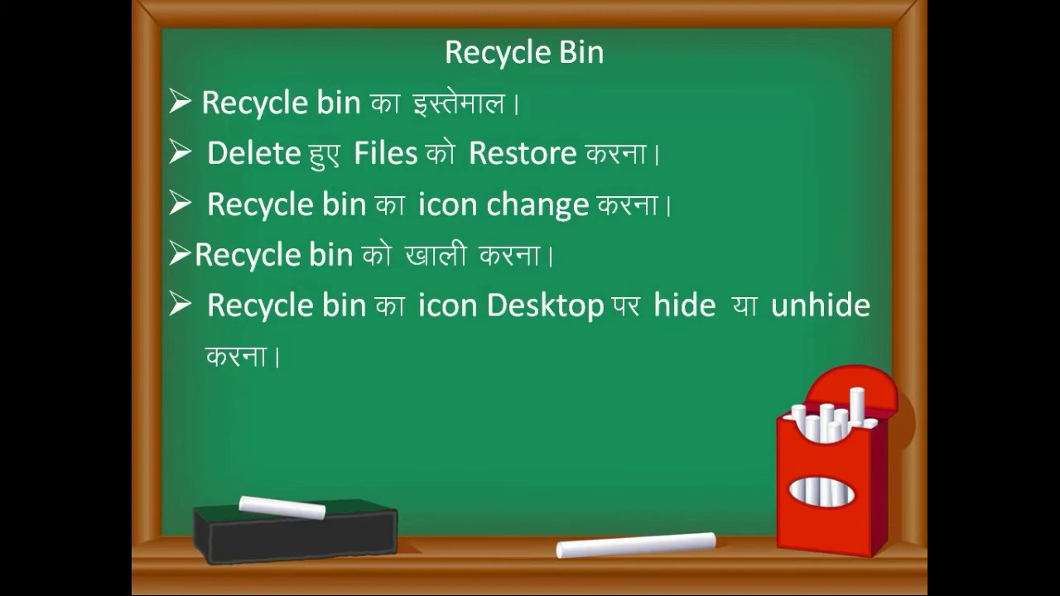
{"action": "key", "text": "Escape"}
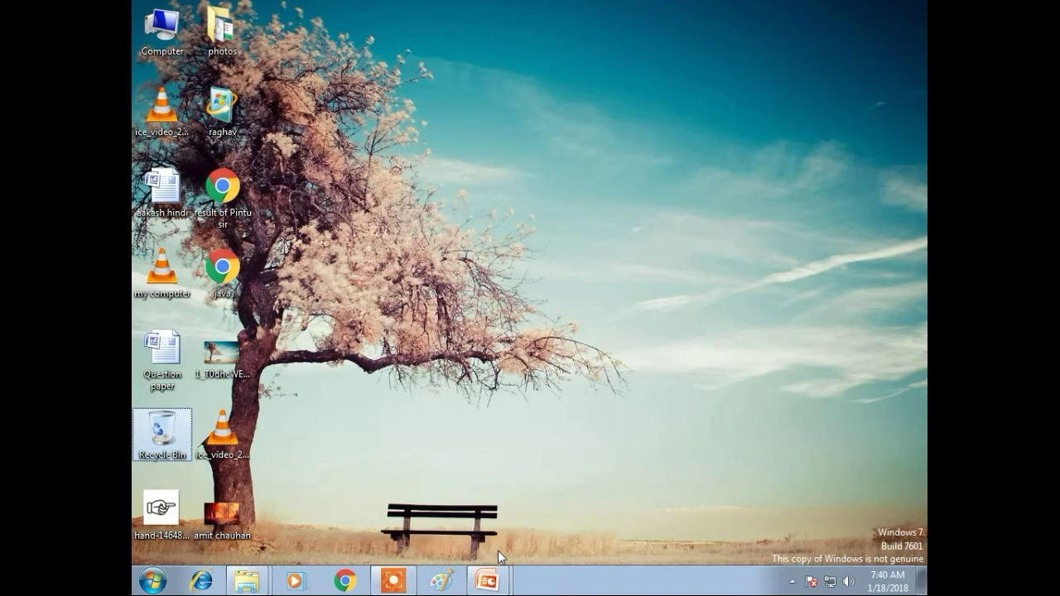
Step: Search Windows for "show" and open the settings for showing or hiding common desktop icons
{"action": "left_click", "coordinate": [154, 581]}
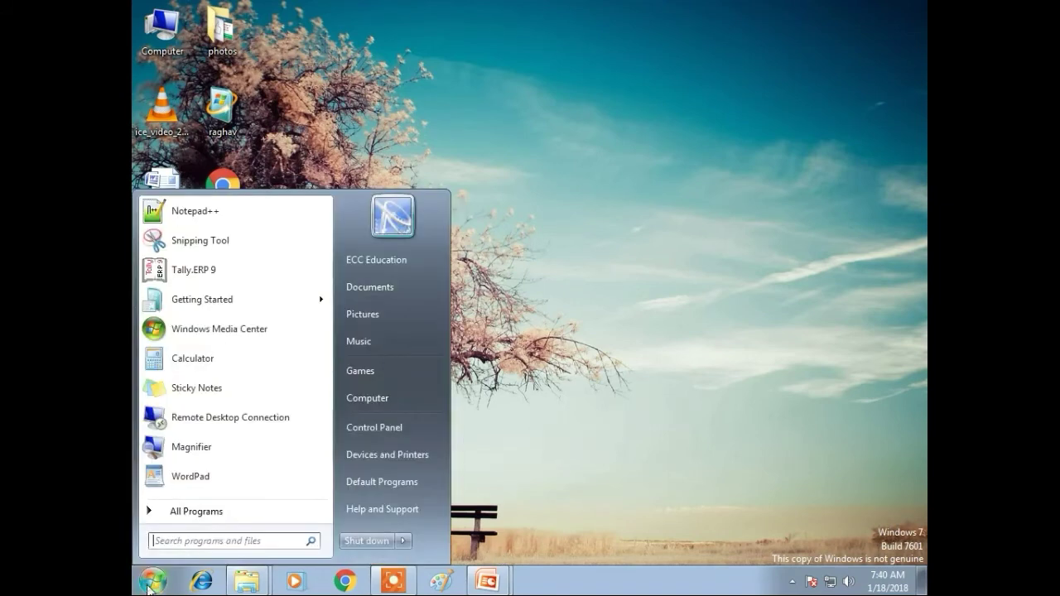
{"action": "left_click", "coordinate": [204, 542]}
{"action": "type", "text": "show"}
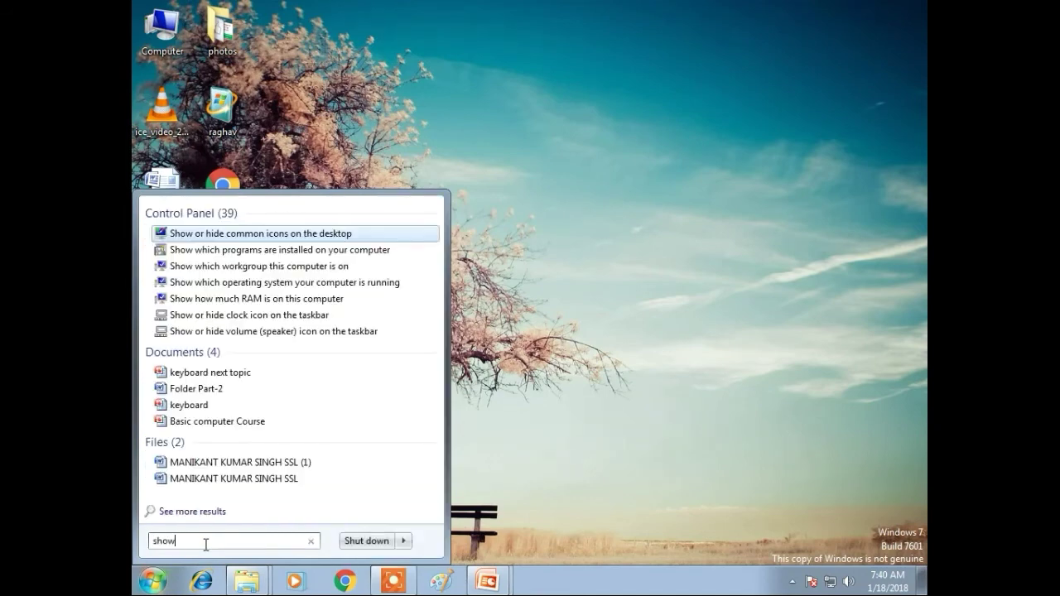
{"action": "key", "text": "Return"}
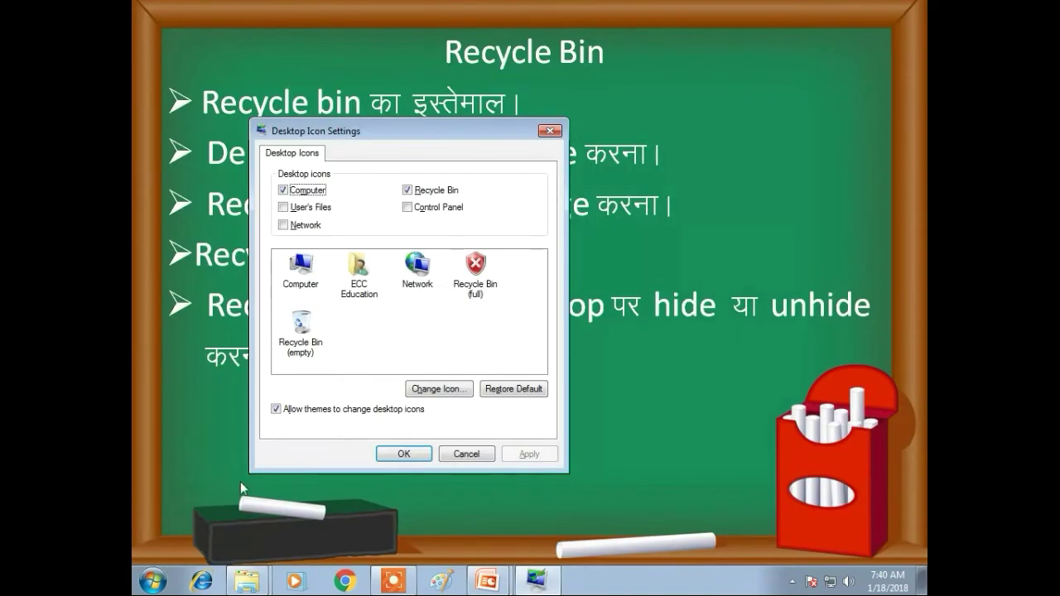
Step: Hide the Recycle Bin icon from the desktop and confirm the desktop icon settings
{"action": "left_click", "coordinate": [407, 191]}
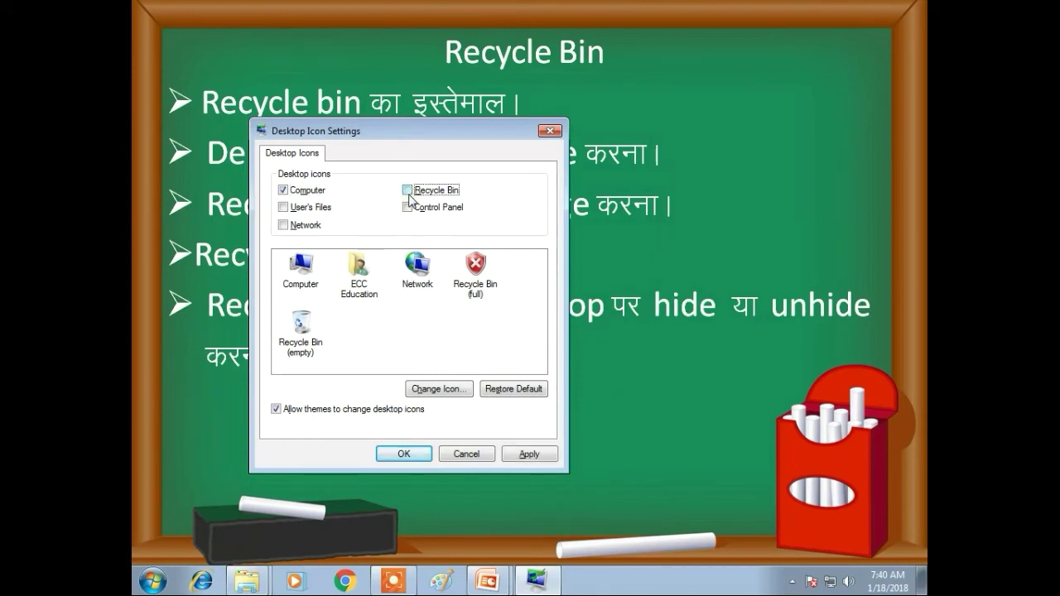
{"action": "left_click", "coordinate": [407, 192]}
{"action": "left_click", "coordinate": [407, 190]}
{"action": "left_click", "coordinate": [417, 460]}
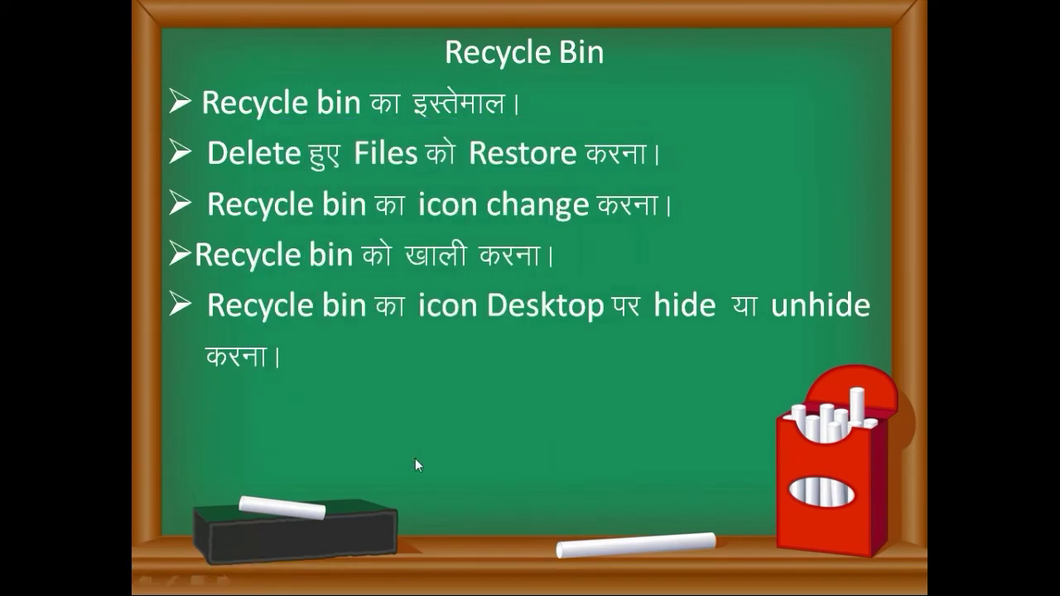